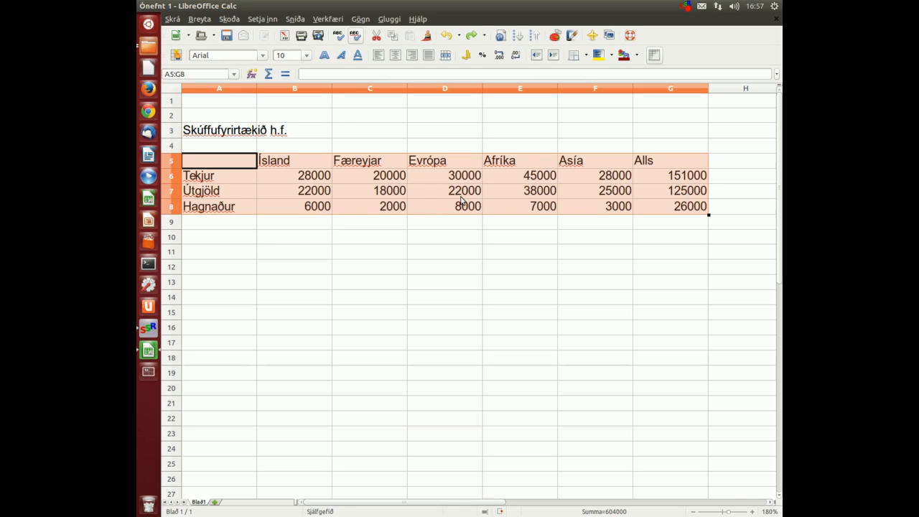
Apply borders around and between all cells of the table in A5:G8
click(575, 56)
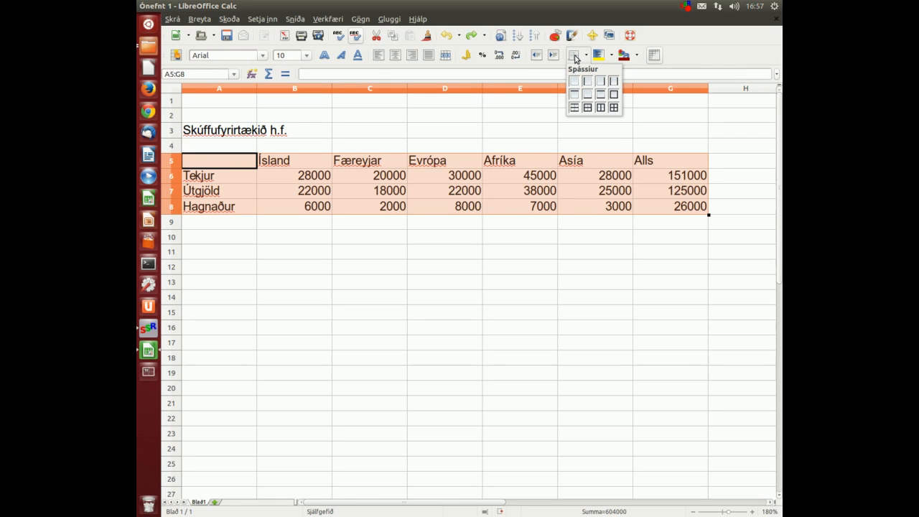
click(614, 108)
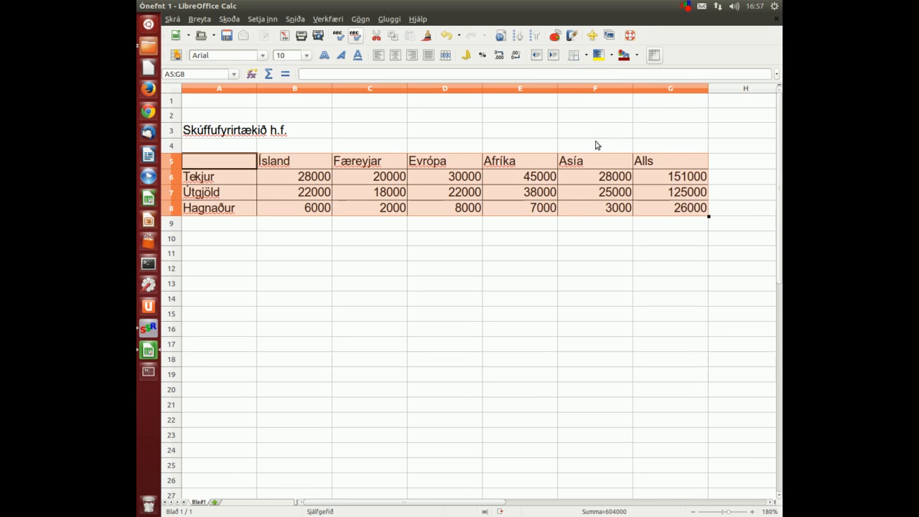
click(375, 191)
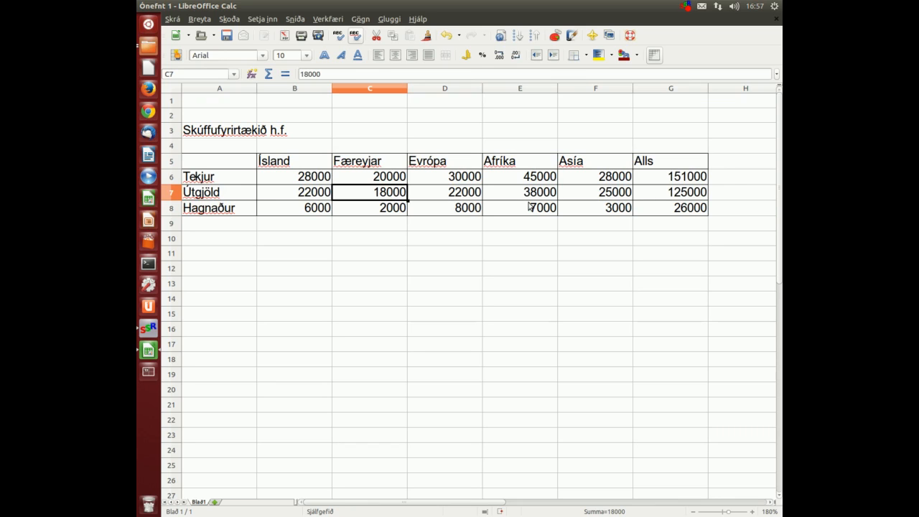
Fill the header row A5:G5 with the Fölgrænn background colour and centre its headings horizontally
drag(235, 161, 644, 164)
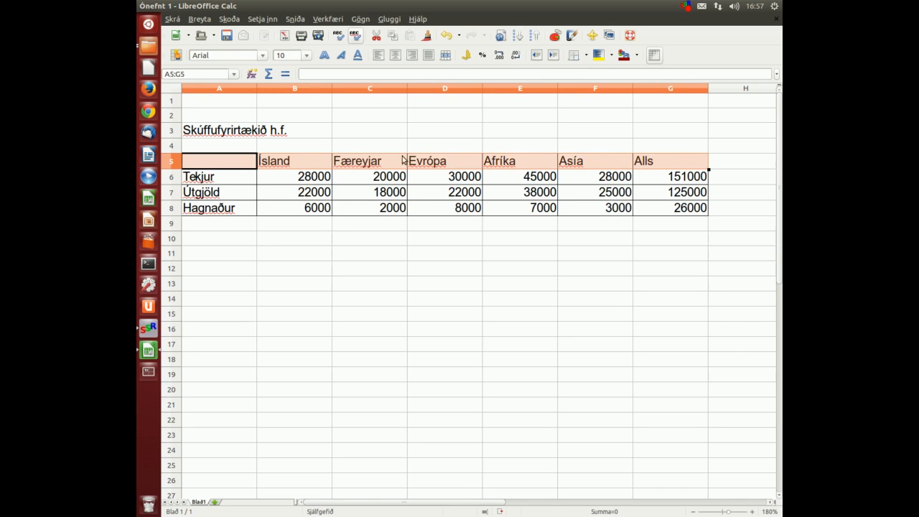
click(612, 56)
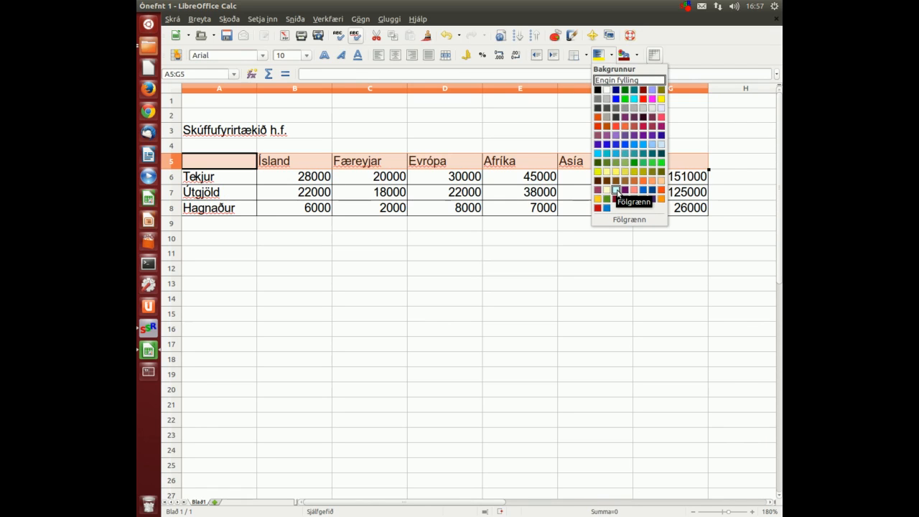
click(617, 189)
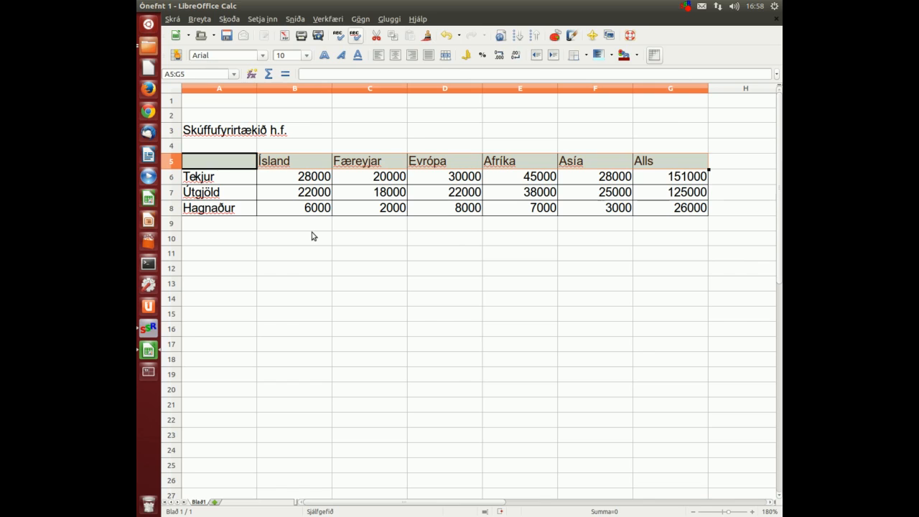
click(394, 56)
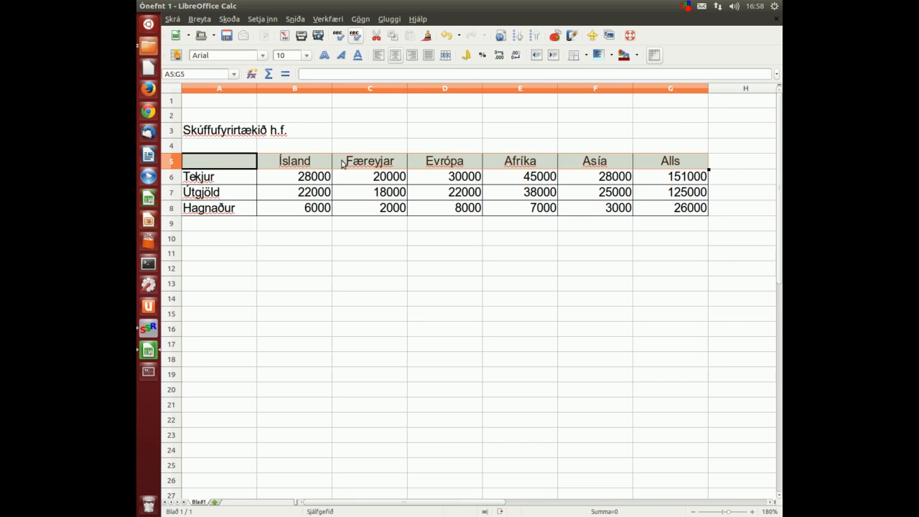
click(395, 55)
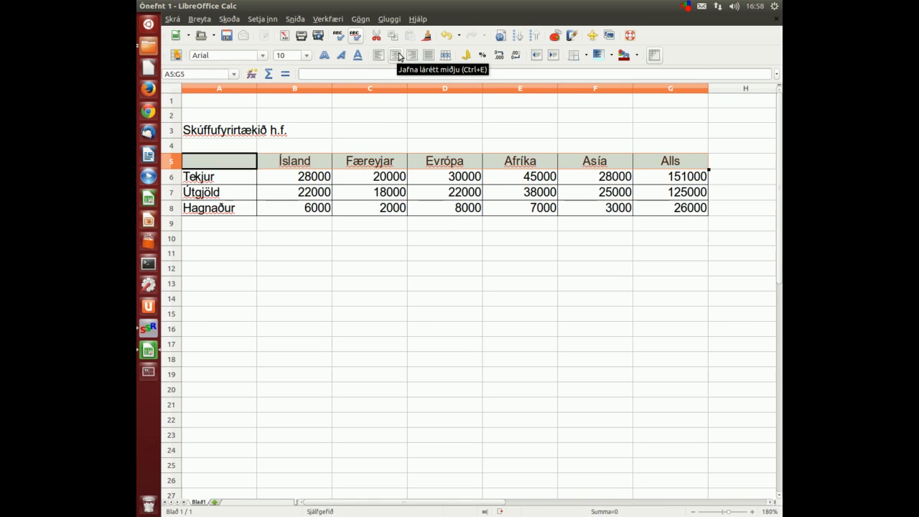
click(290, 179)
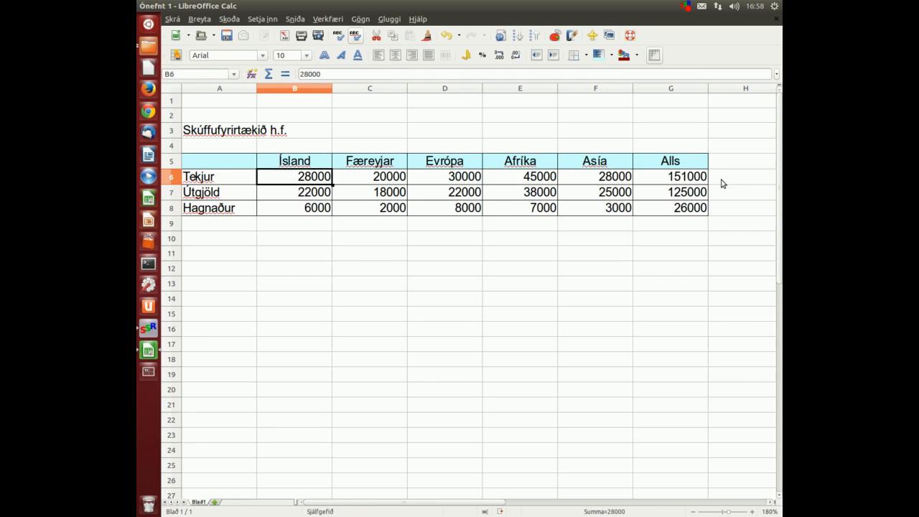
Format the figures in B6:G8 as currency in kr
drag(327, 177, 693, 208)
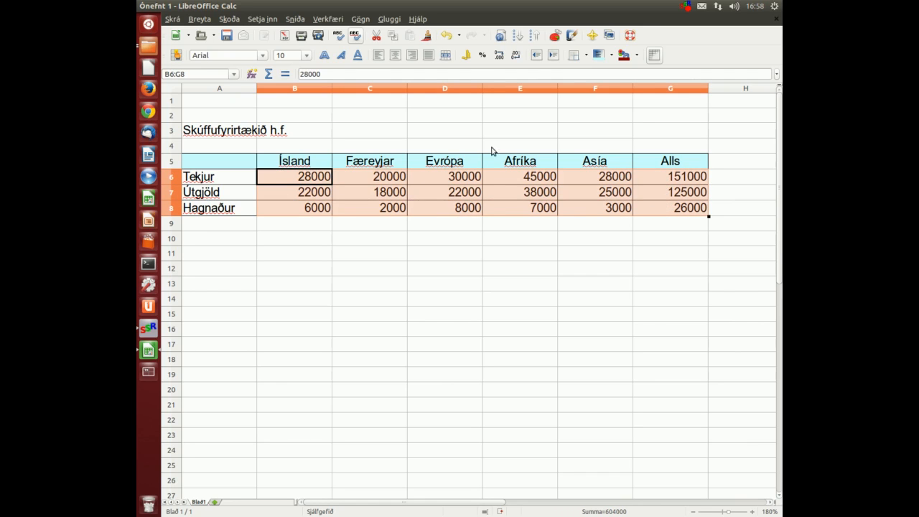
click(469, 56)
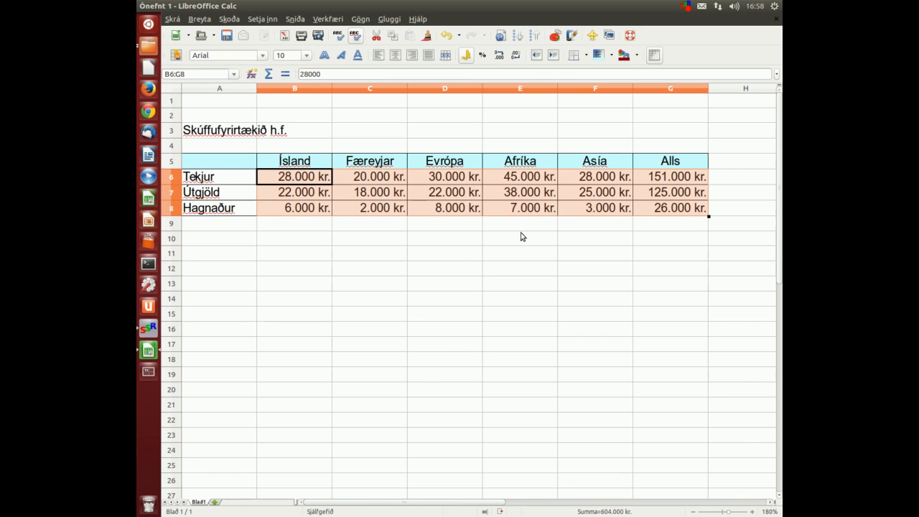
click(448, 251)
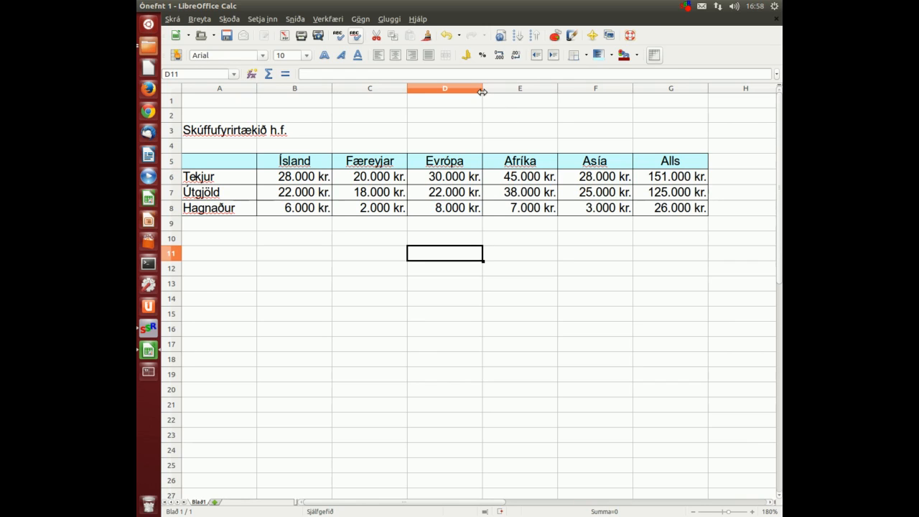
Narrow column D and fit its width to its contents
drag(482, 91, 454, 90)
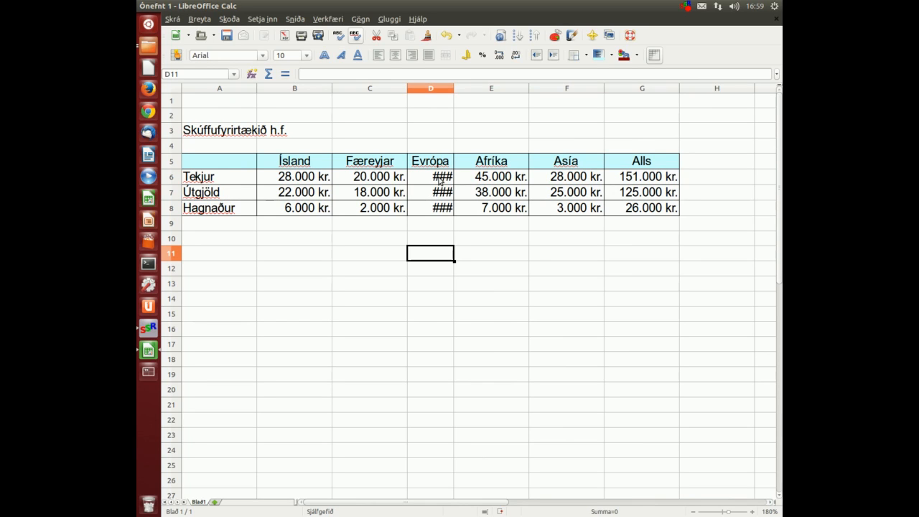
double_click(454, 88)
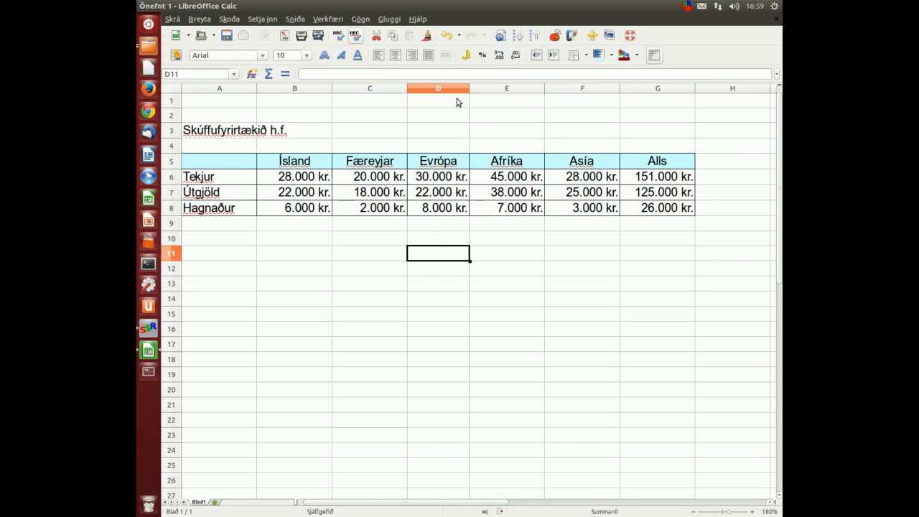
Try resizing columns D to F together by widening and shrinking them, and undo both width changes
drag(455, 94, 554, 91)
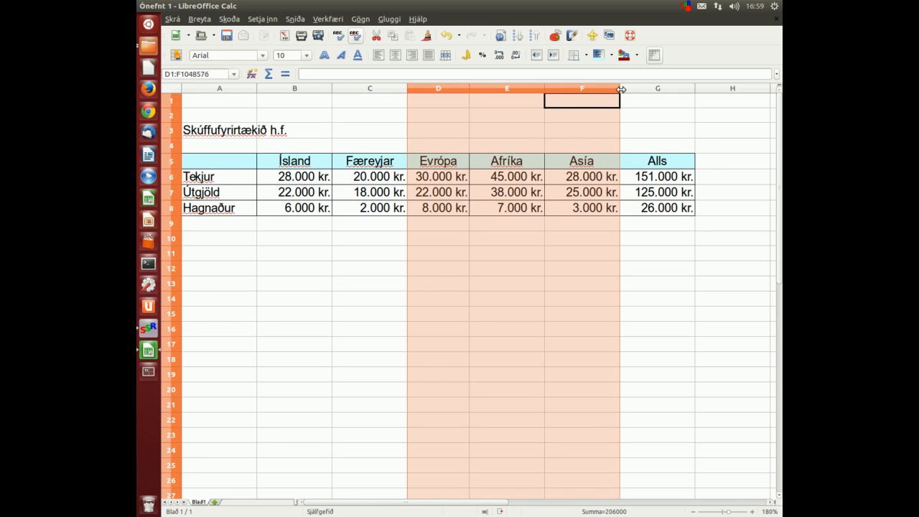
drag(620, 87, 713, 87)
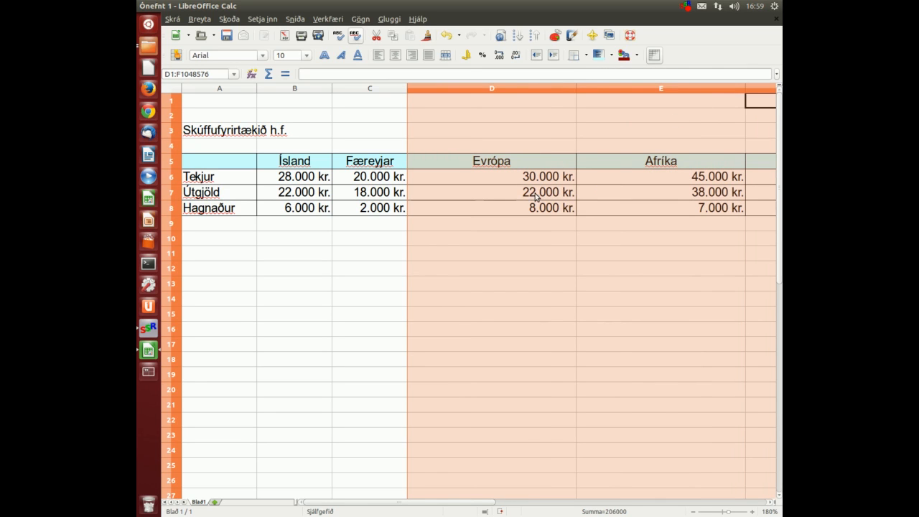
drag(484, 507, 591, 512)
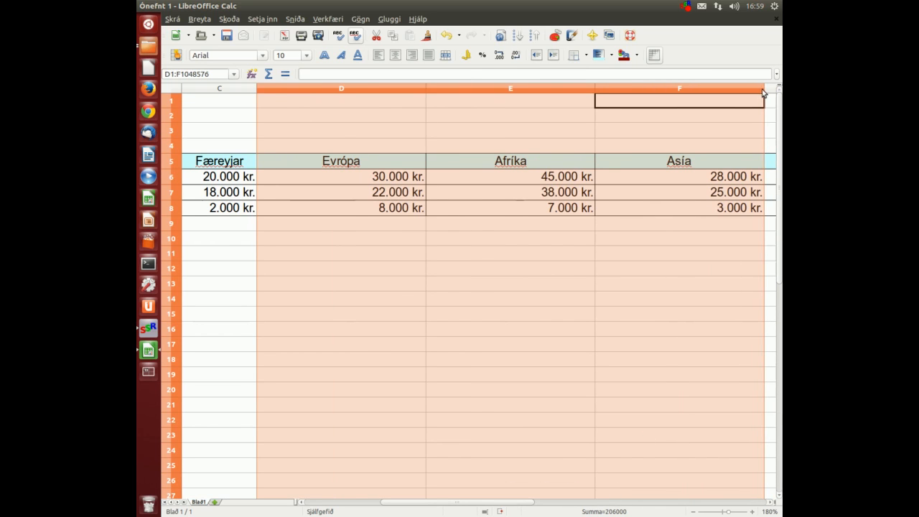
drag(765, 91, 402, 94)
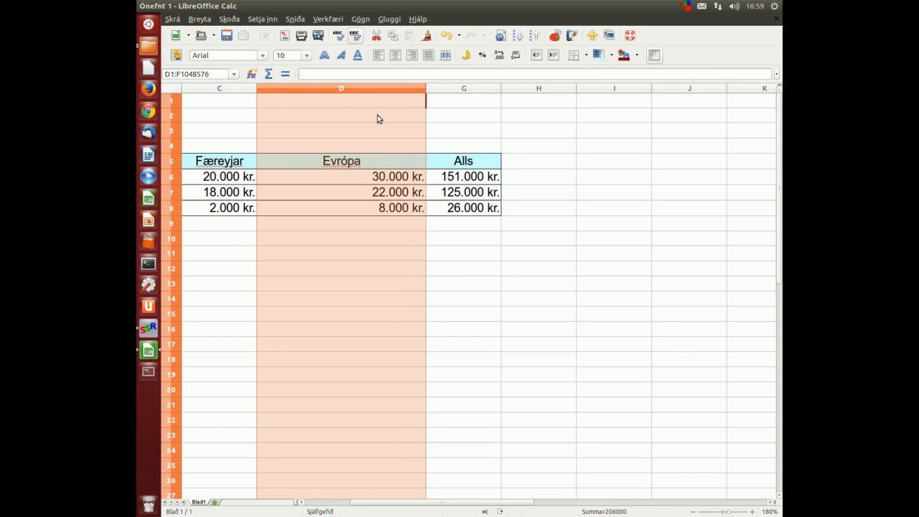
scroll(325, 290, down, 1)
scroll(324, 295, up, 1)
click(447, 35)
click(446, 36)
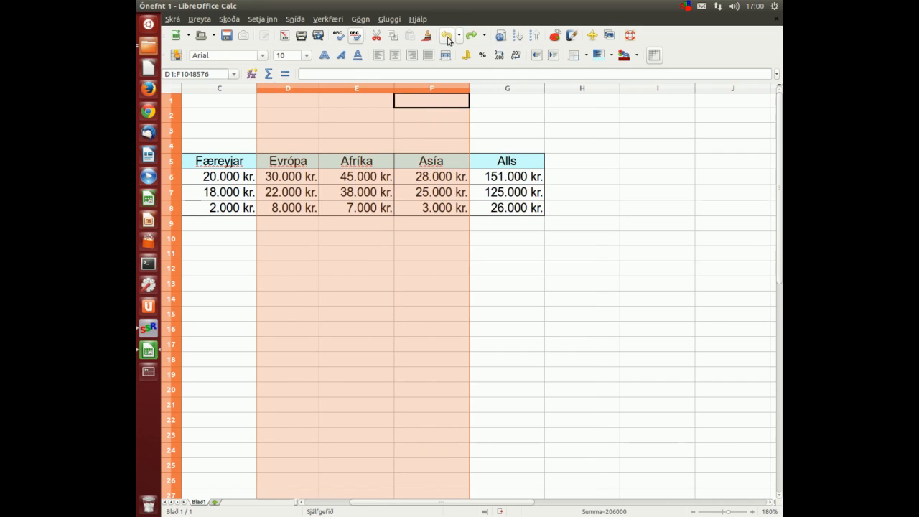
click(381, 252)
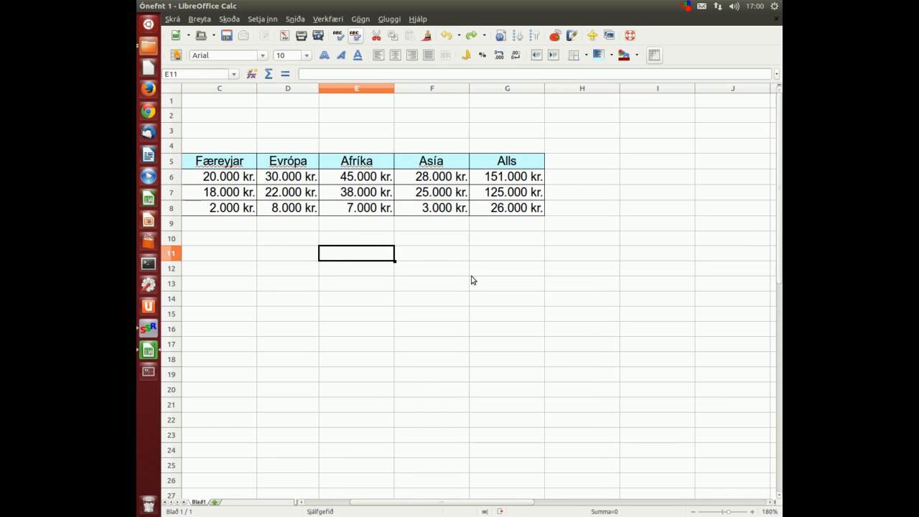
Fit the widths of columns B to F to their contents
drag(304, 89, 429, 90)
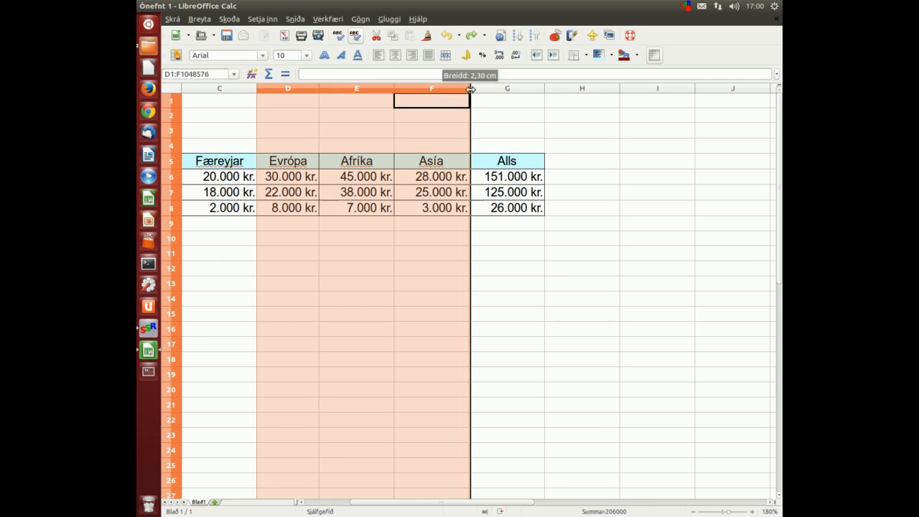
double_click(471, 89)
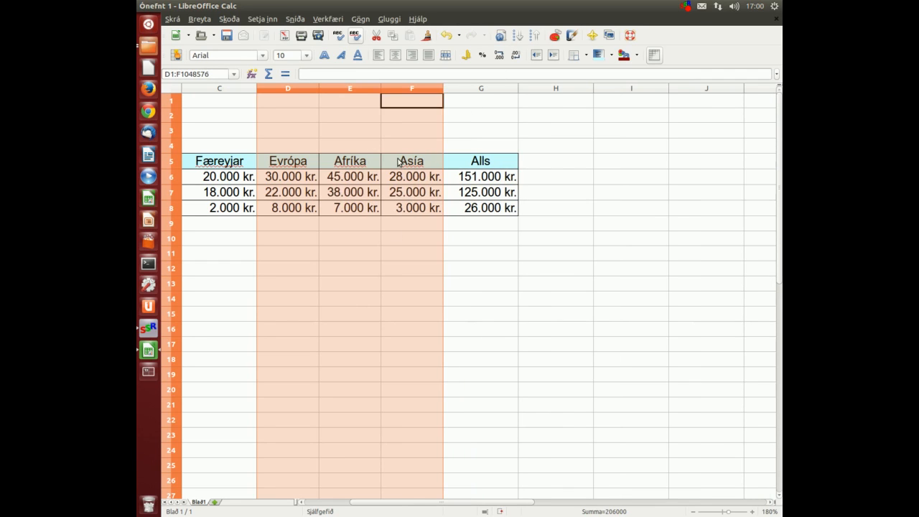
click(242, 89)
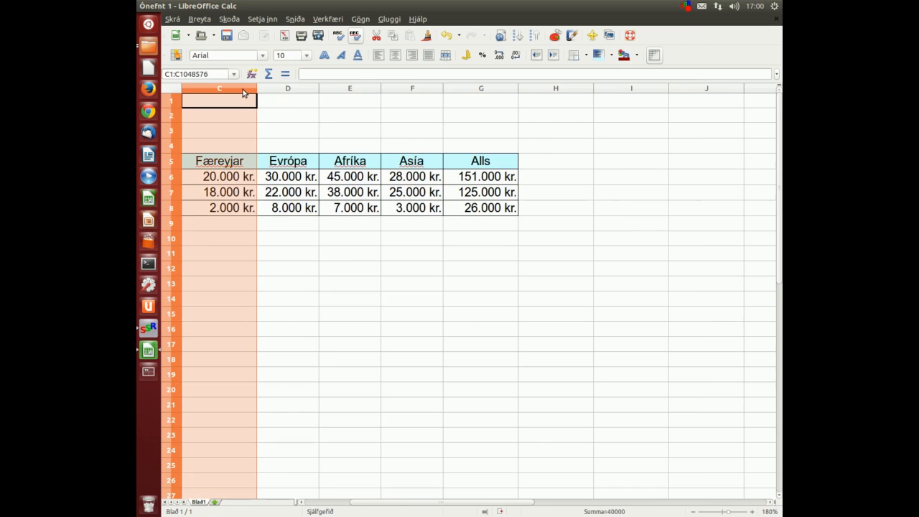
drag(402, 504, 353, 504)
drag(310, 89, 593, 87)
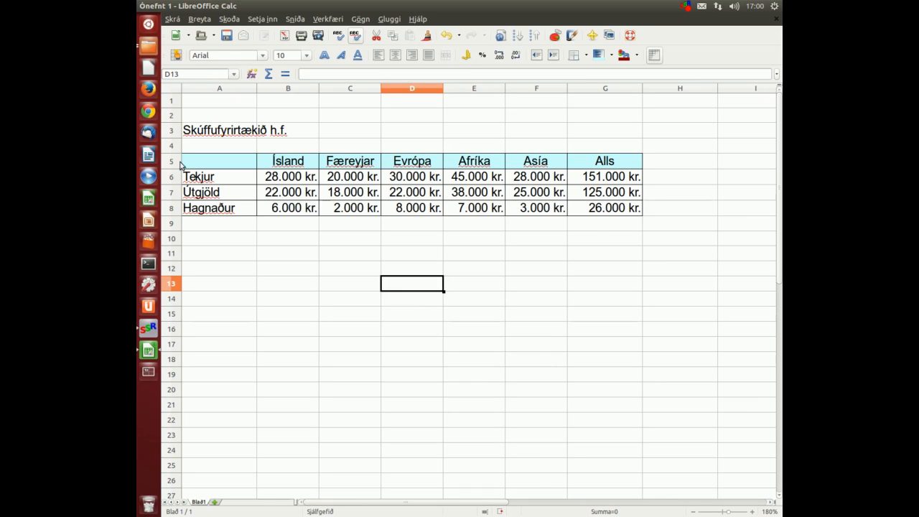
Try increasing the height of rows 5 and 6 together, and fit both rows back to their optimal height
drag(172, 165, 174, 203)
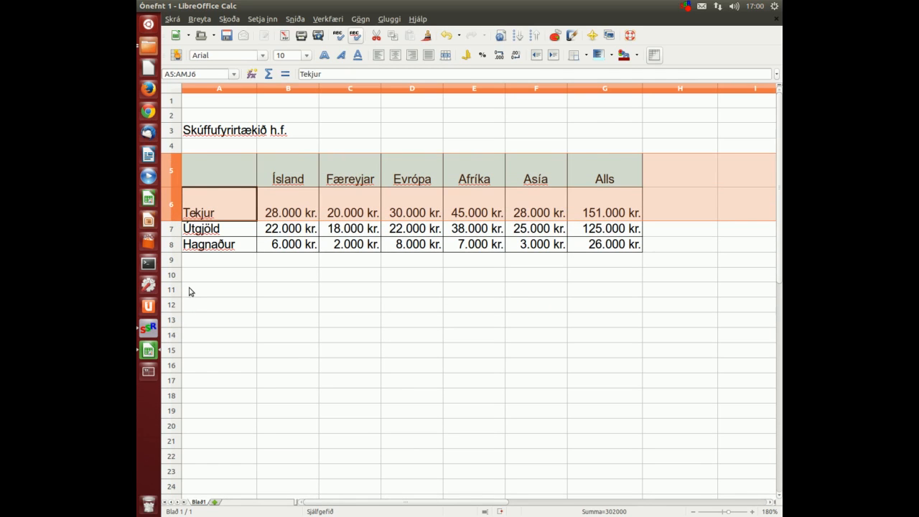
double_click(174, 220)
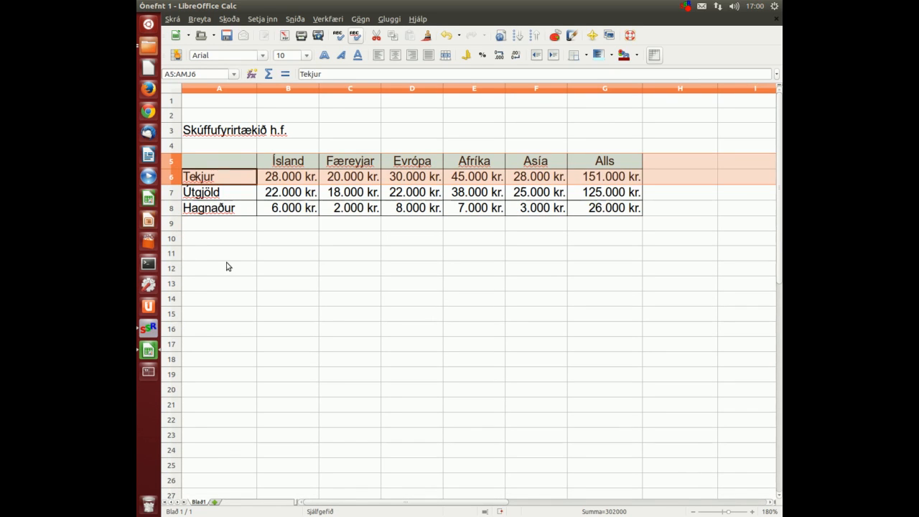
click(267, 237)
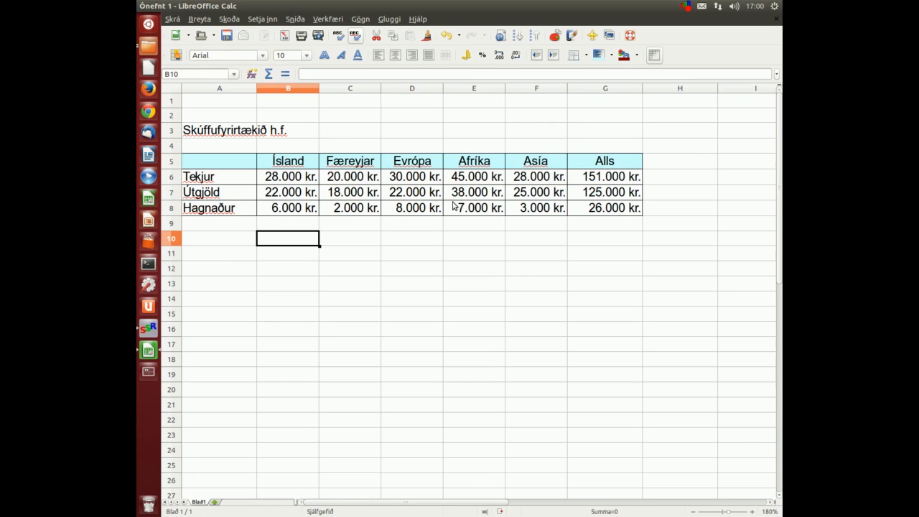
Clear the Asía income value in F6 and undo the deletion
click(541, 178)
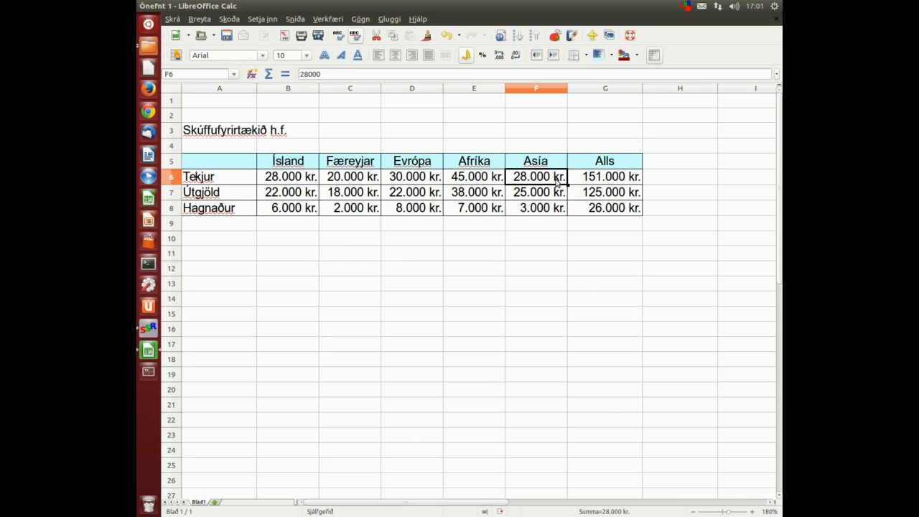
key(Delete)
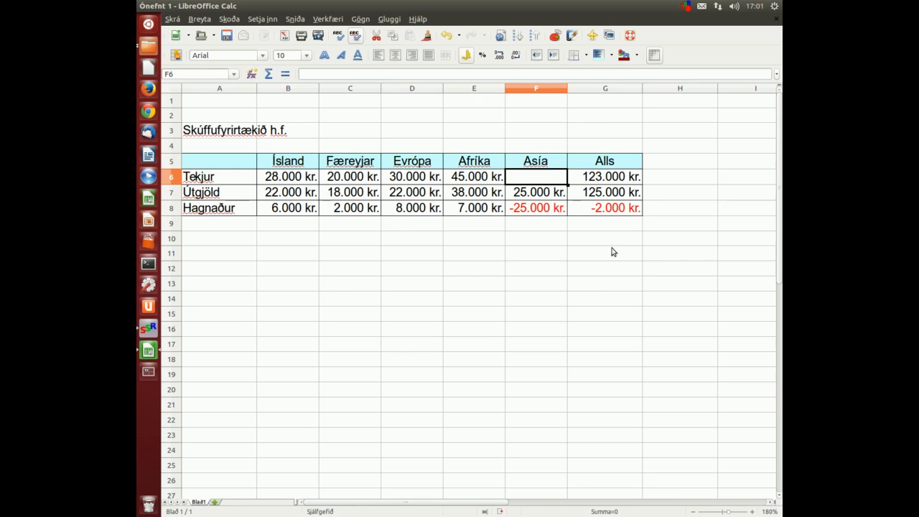
click(445, 36)
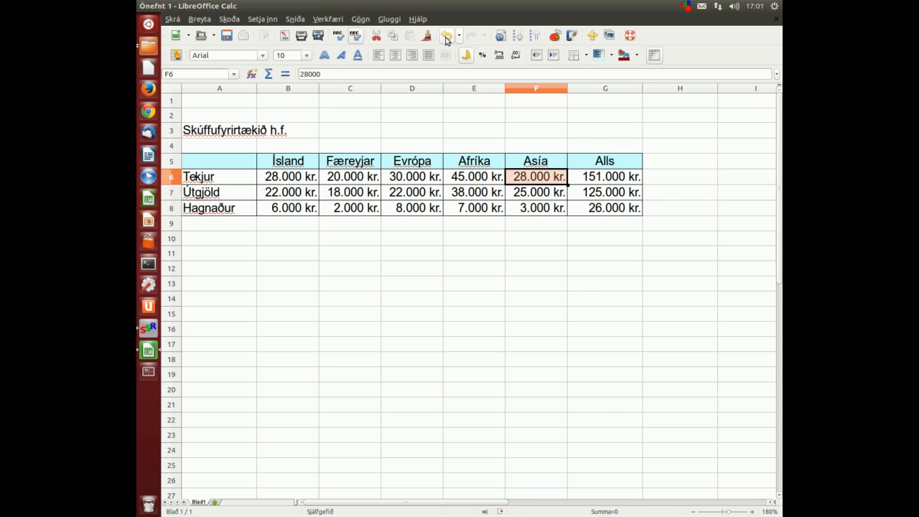
Delete cell F6 with the remaining cells shifted left (Færa reiti til vinstri), and undo the deletion
right_click(545, 176)
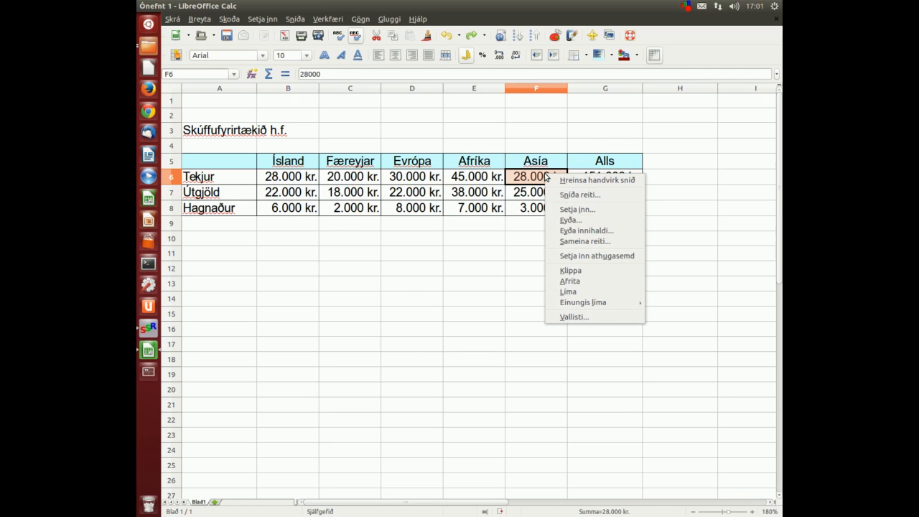
click(579, 222)
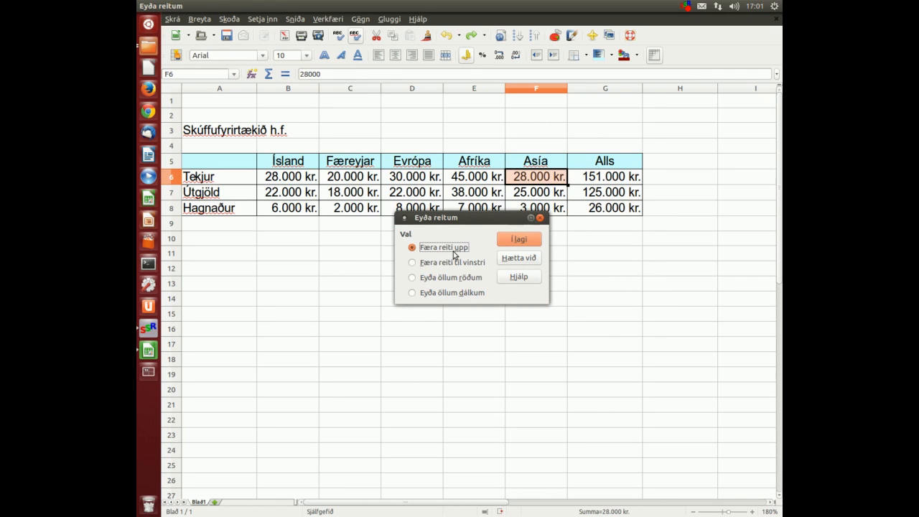
click(413, 263)
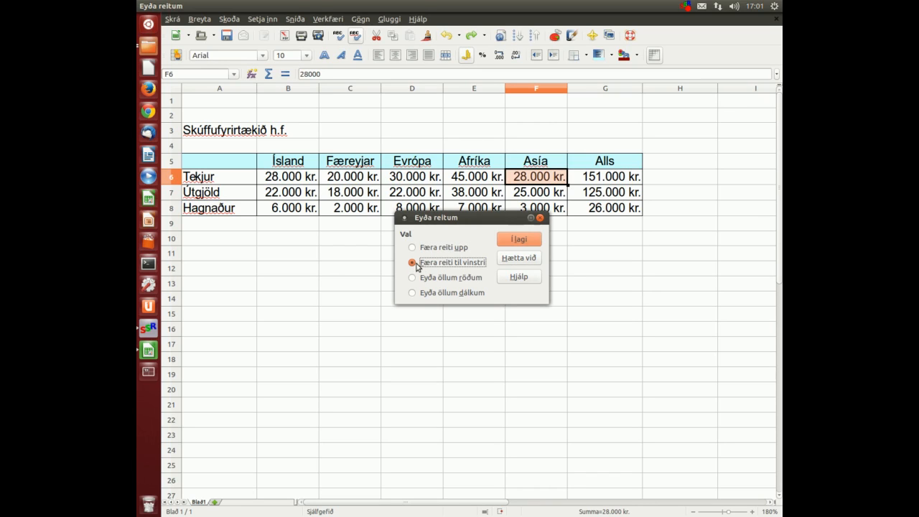
click(509, 241)
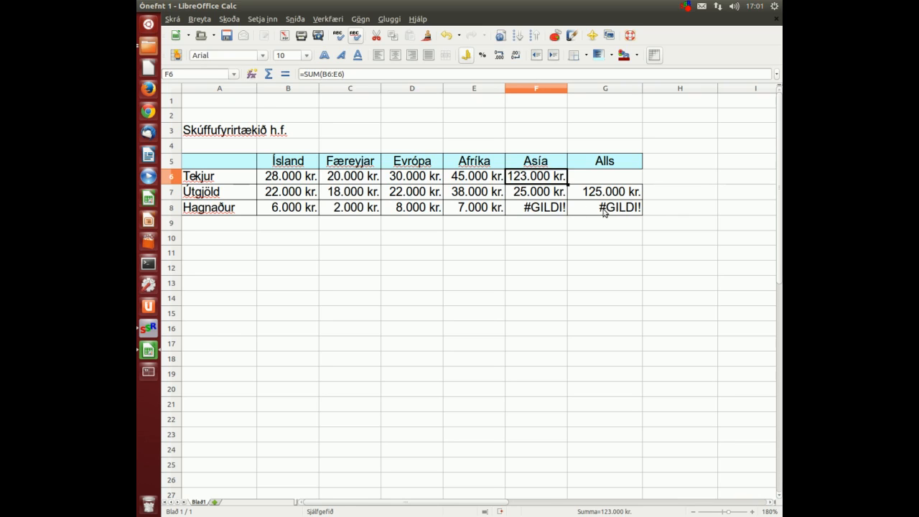
click(447, 36)
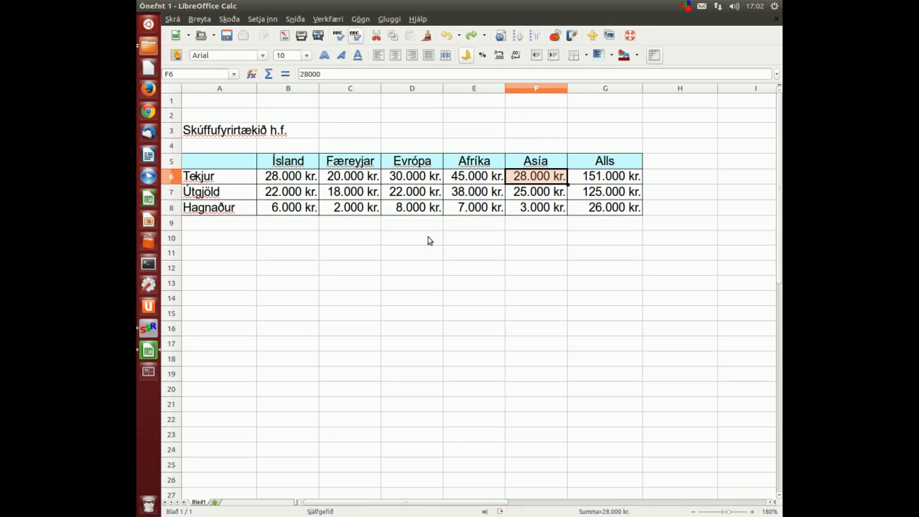
Merge and center cells A3 to G3 so the company title spans the full width of the table
click(216, 131)
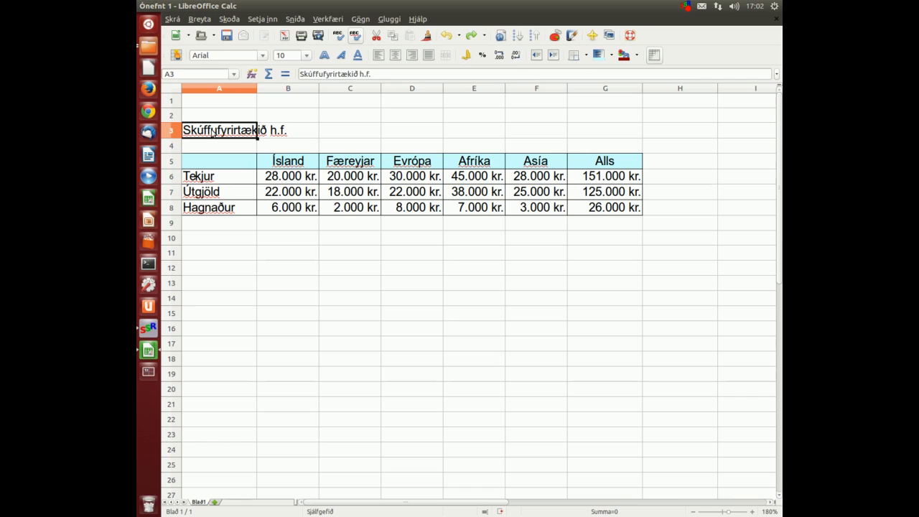
drag(227, 132, 595, 133)
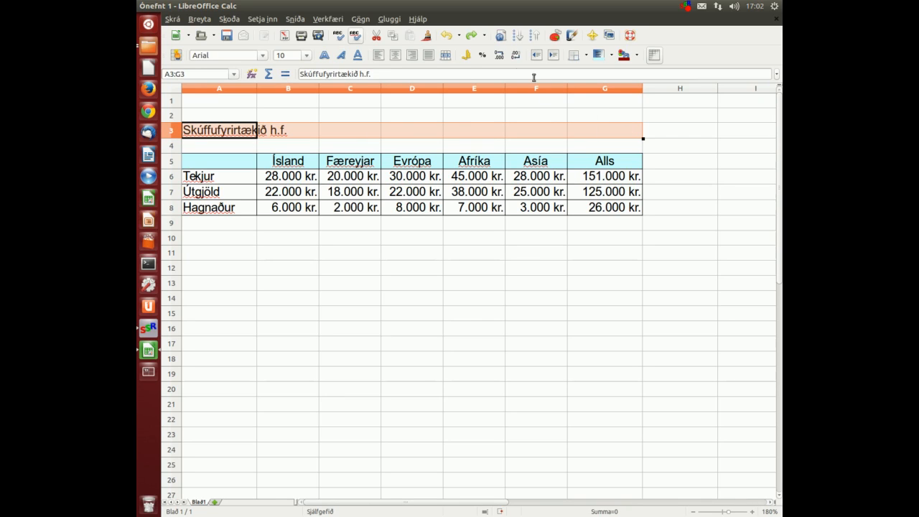
click(445, 56)
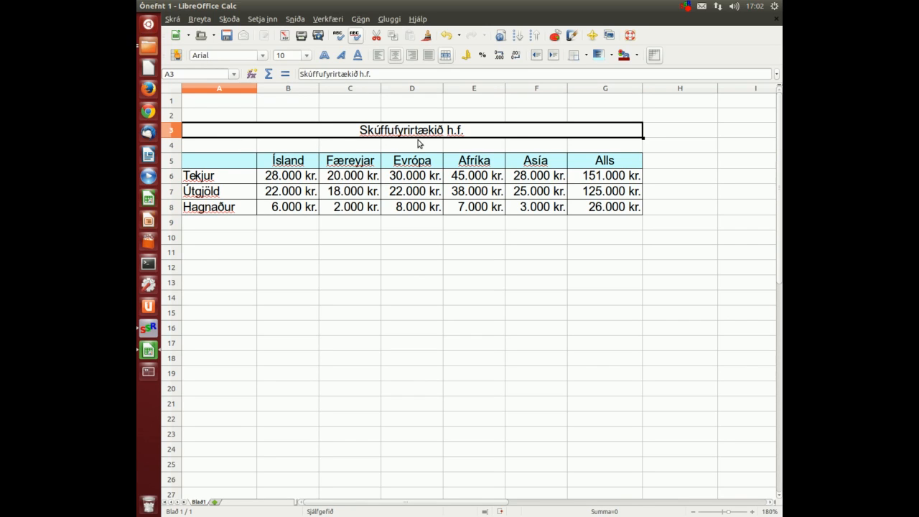
Set the font of the merged company title in row 3 to Ubuntu Medium
click(263, 56)
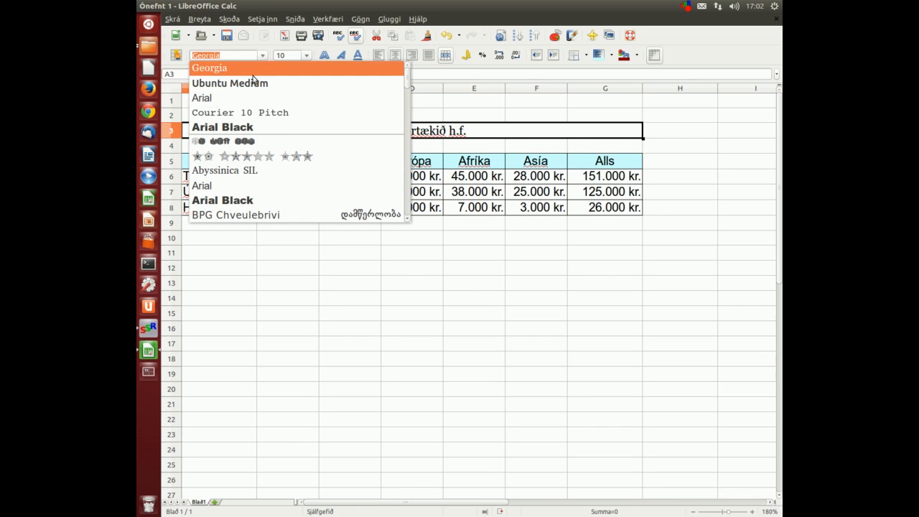
scroll(244, 92, down, 1)
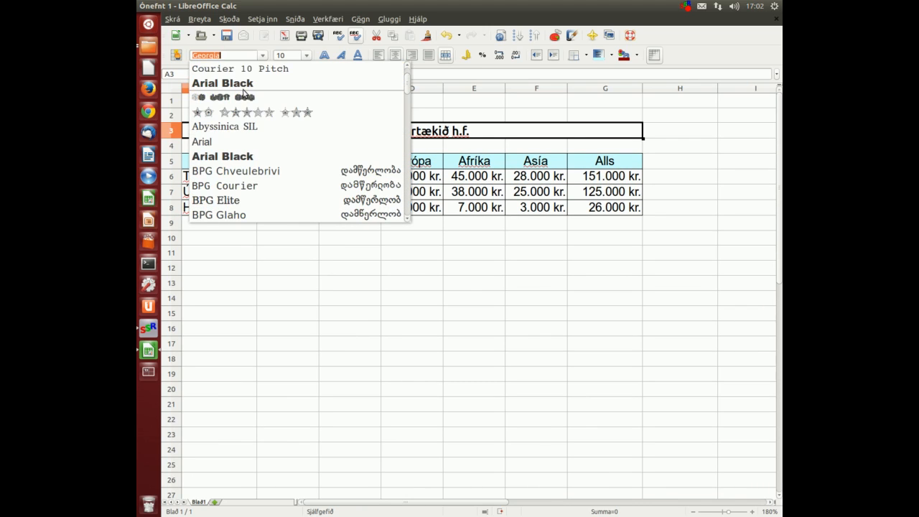
scroll(244, 92, down, 10)
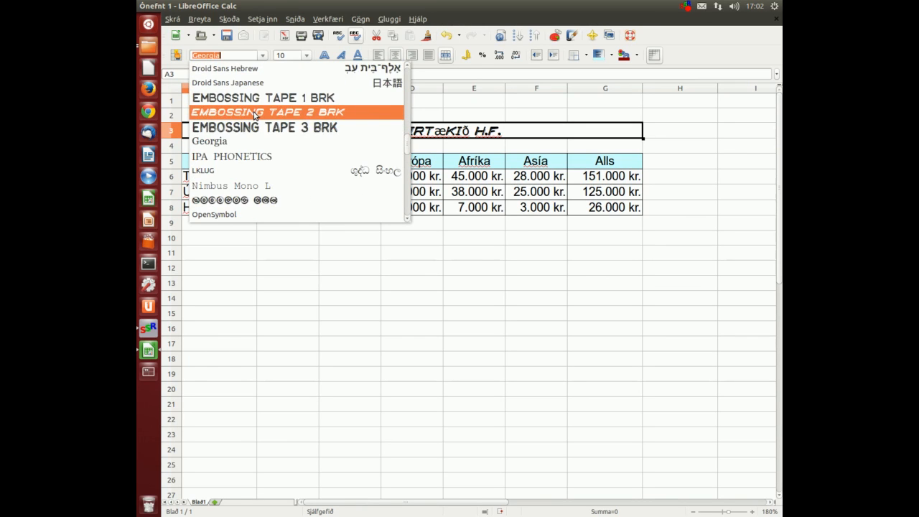
scroll(253, 115, up, 2)
scroll(254, 115, down, 6)
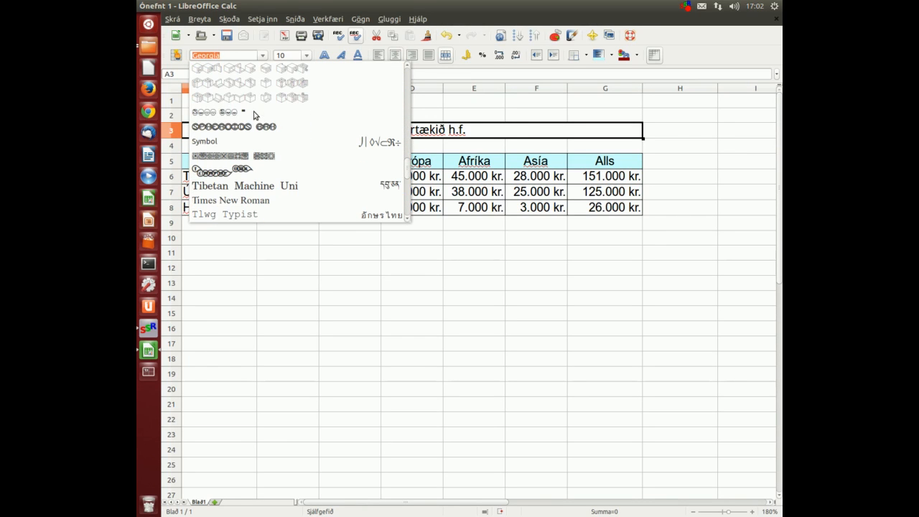
scroll(260, 120, down, 3)
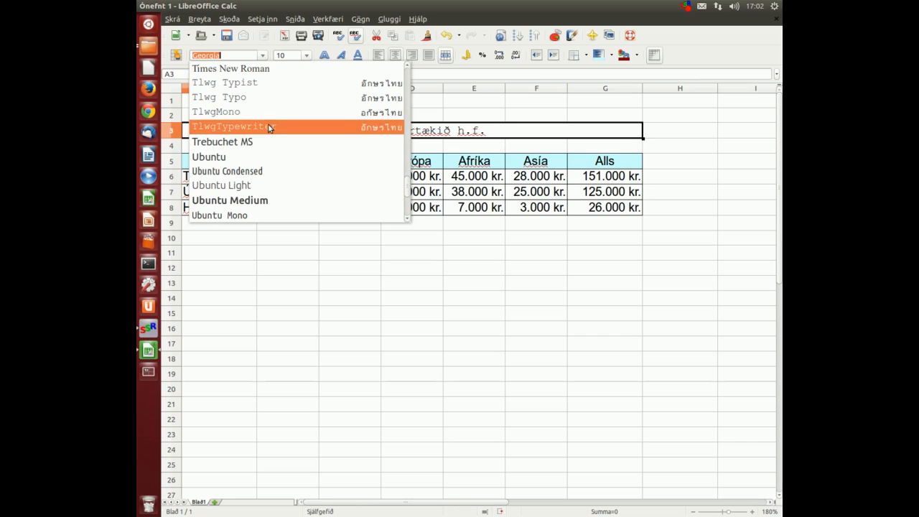
click(254, 202)
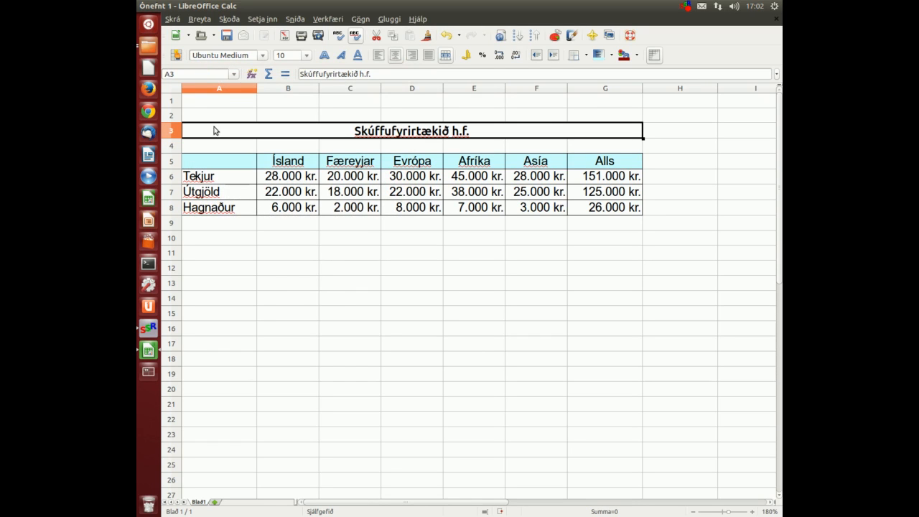
Set the font size of the company title to 22 and deselect it
click(308, 56)
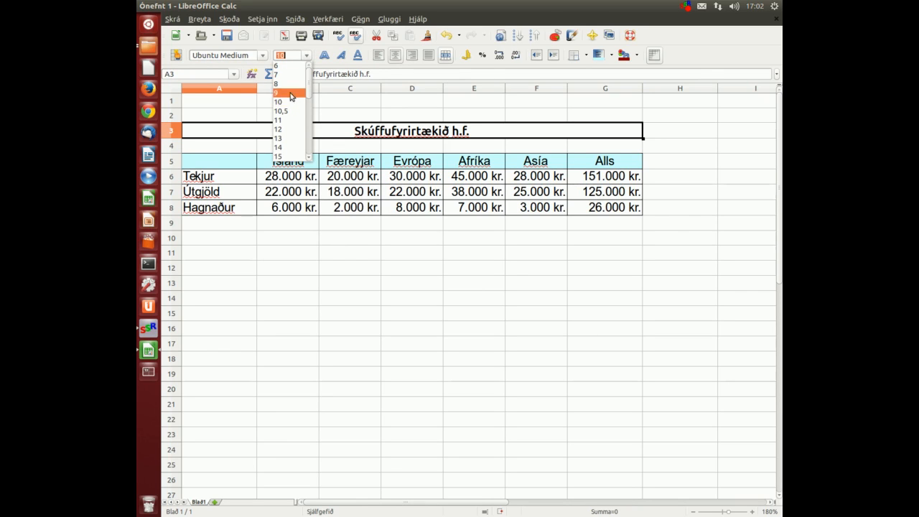
scroll(288, 109, down, 2)
click(285, 138)
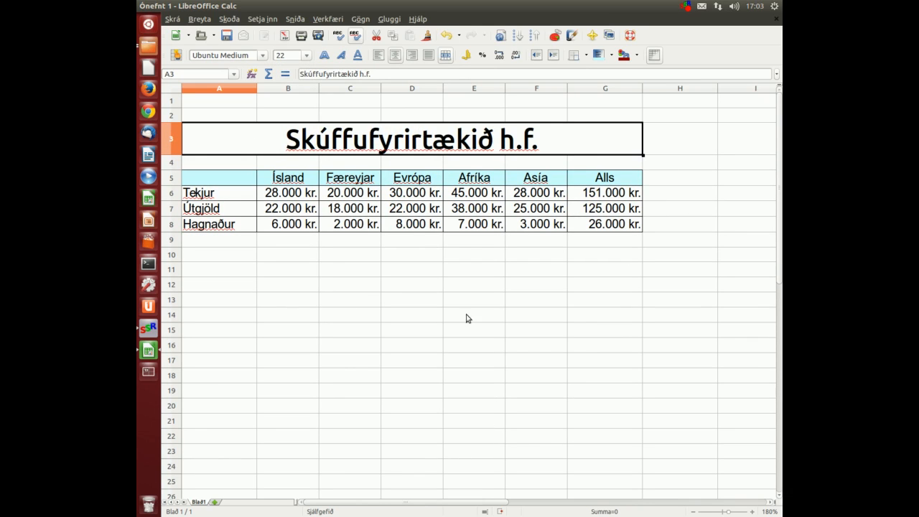
click(341, 267)
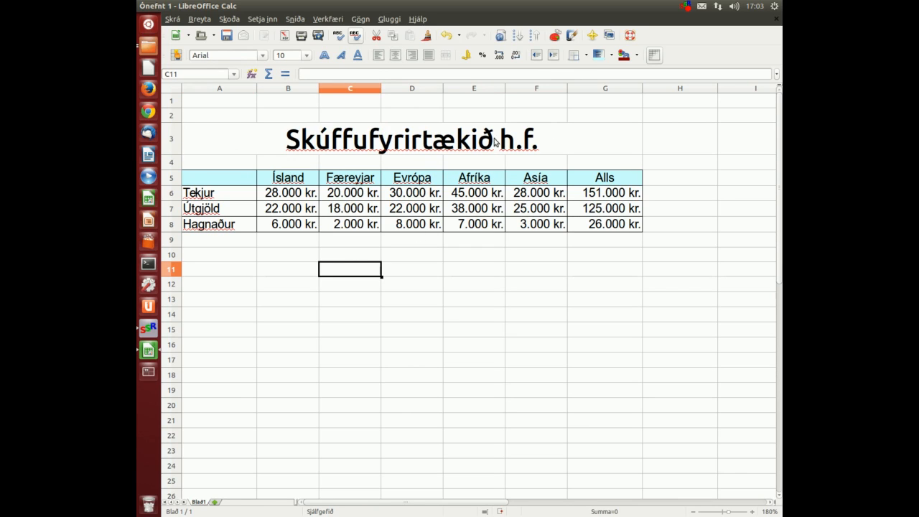
Make the header row A5 to G5 and the row labels in A6 to A8 bold
drag(229, 178, 599, 179)
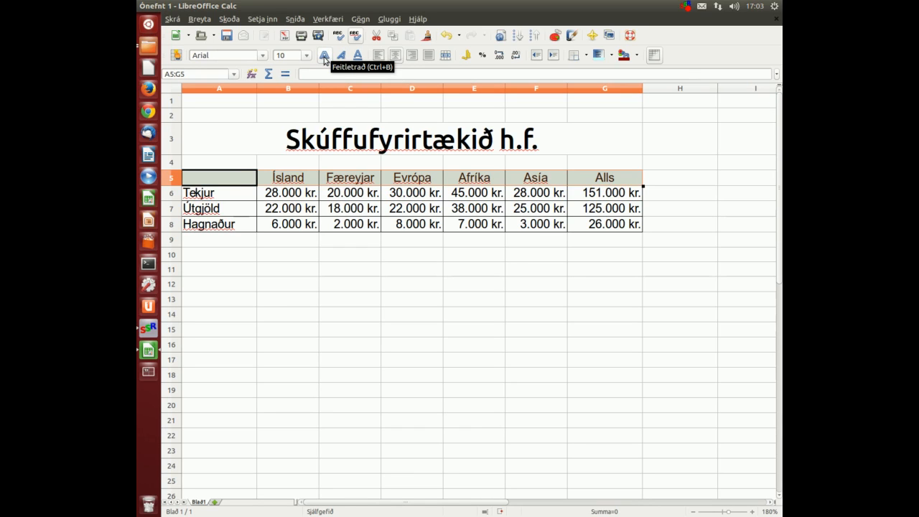
click(324, 58)
drag(235, 201, 235, 224)
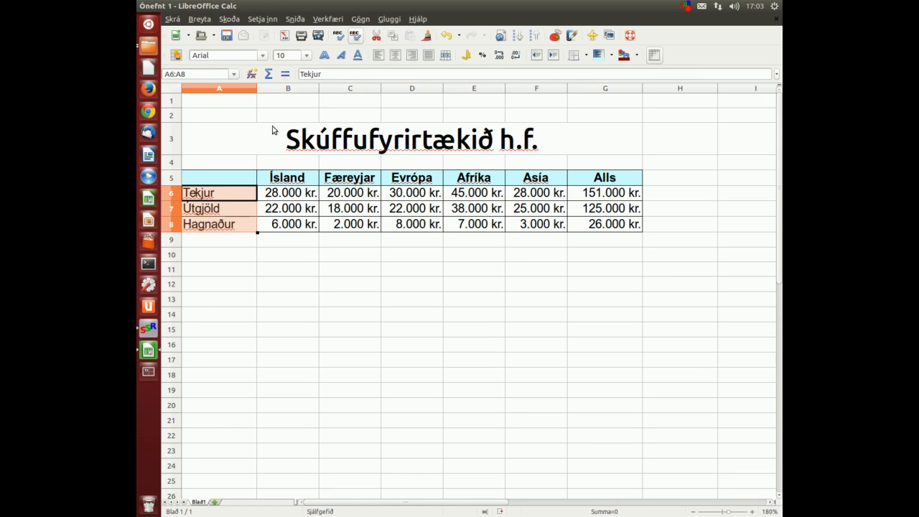
click(324, 56)
click(237, 271)
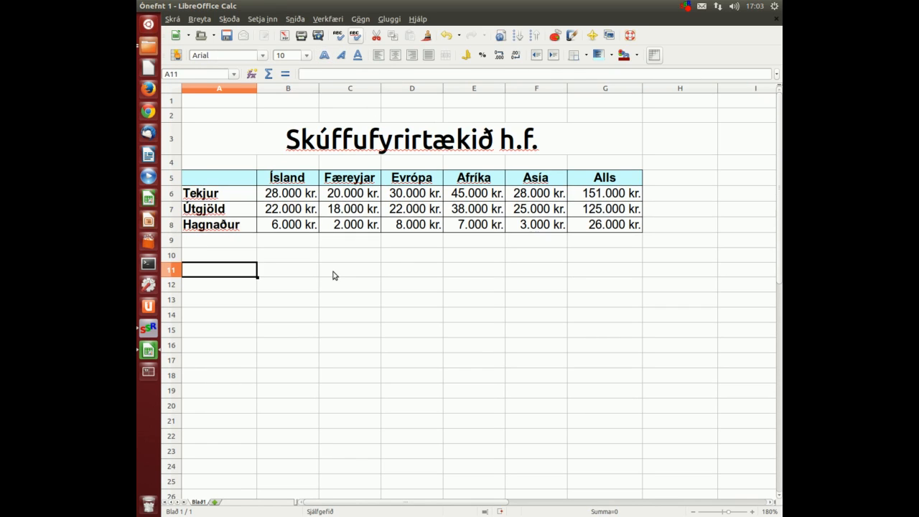